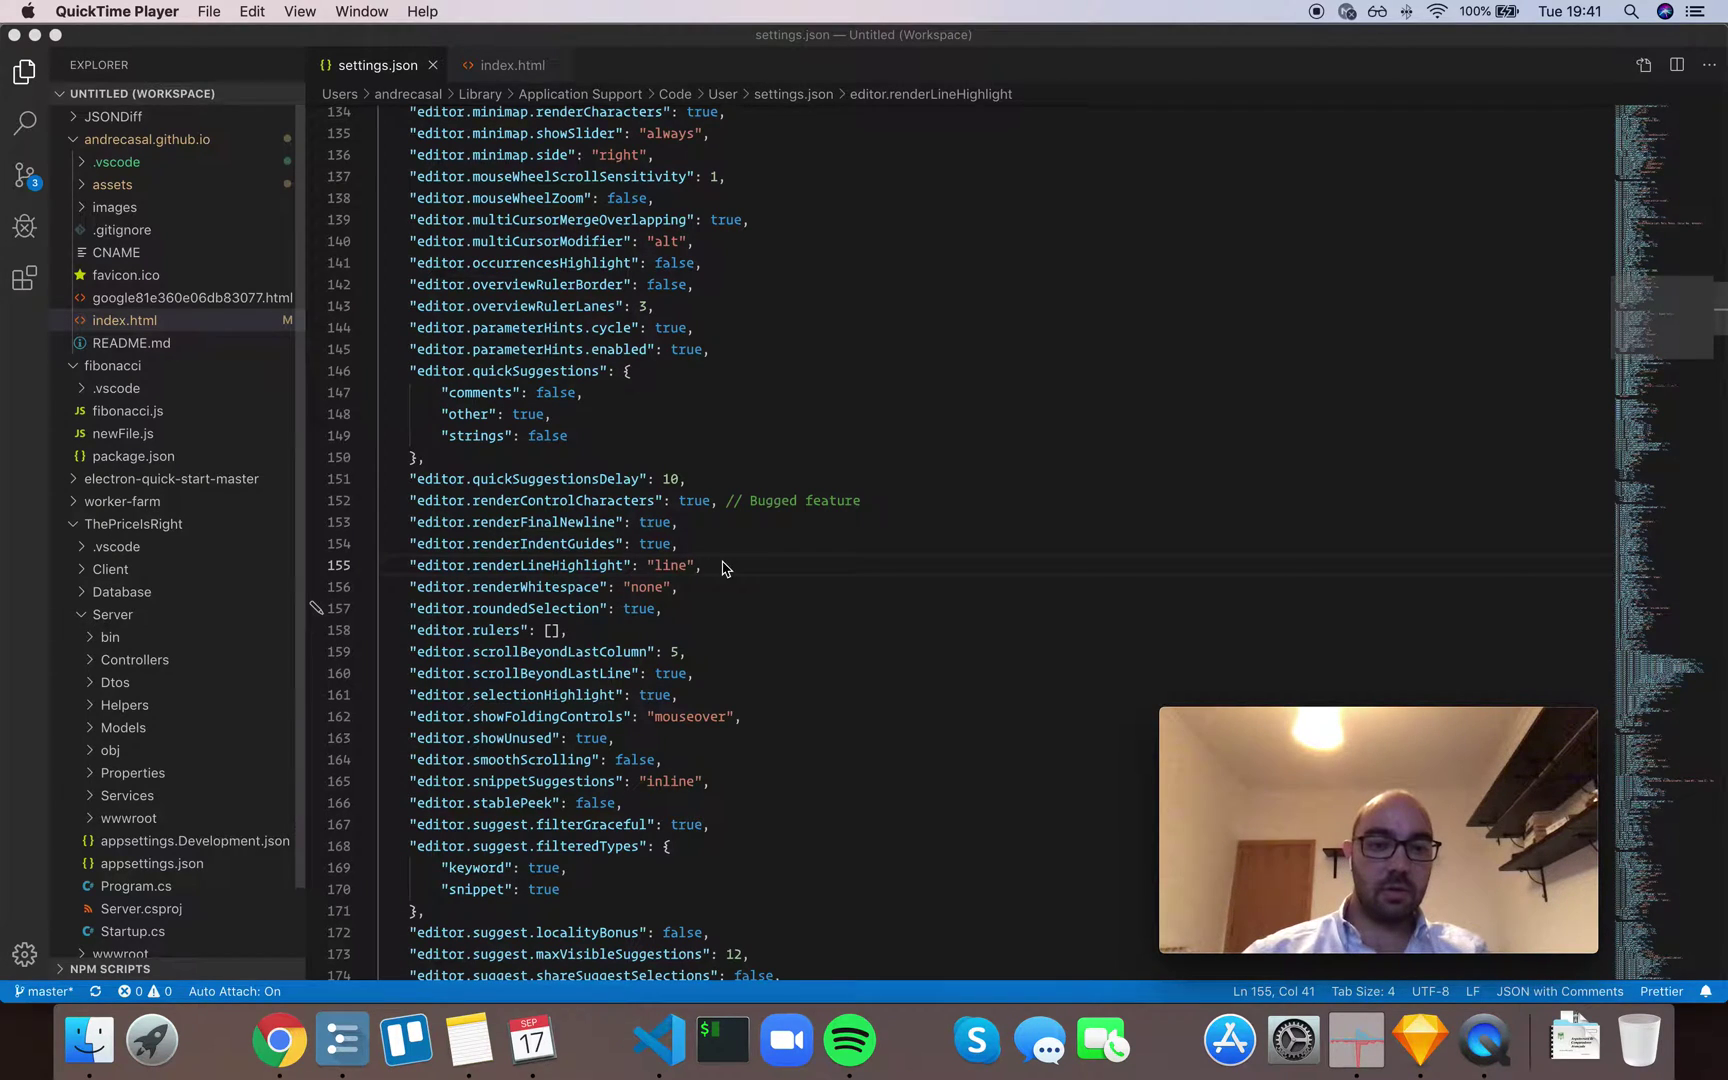
Focus the VS Code window showing settings.json, where editor.renderLineHighlight is "line".
click(725, 564)
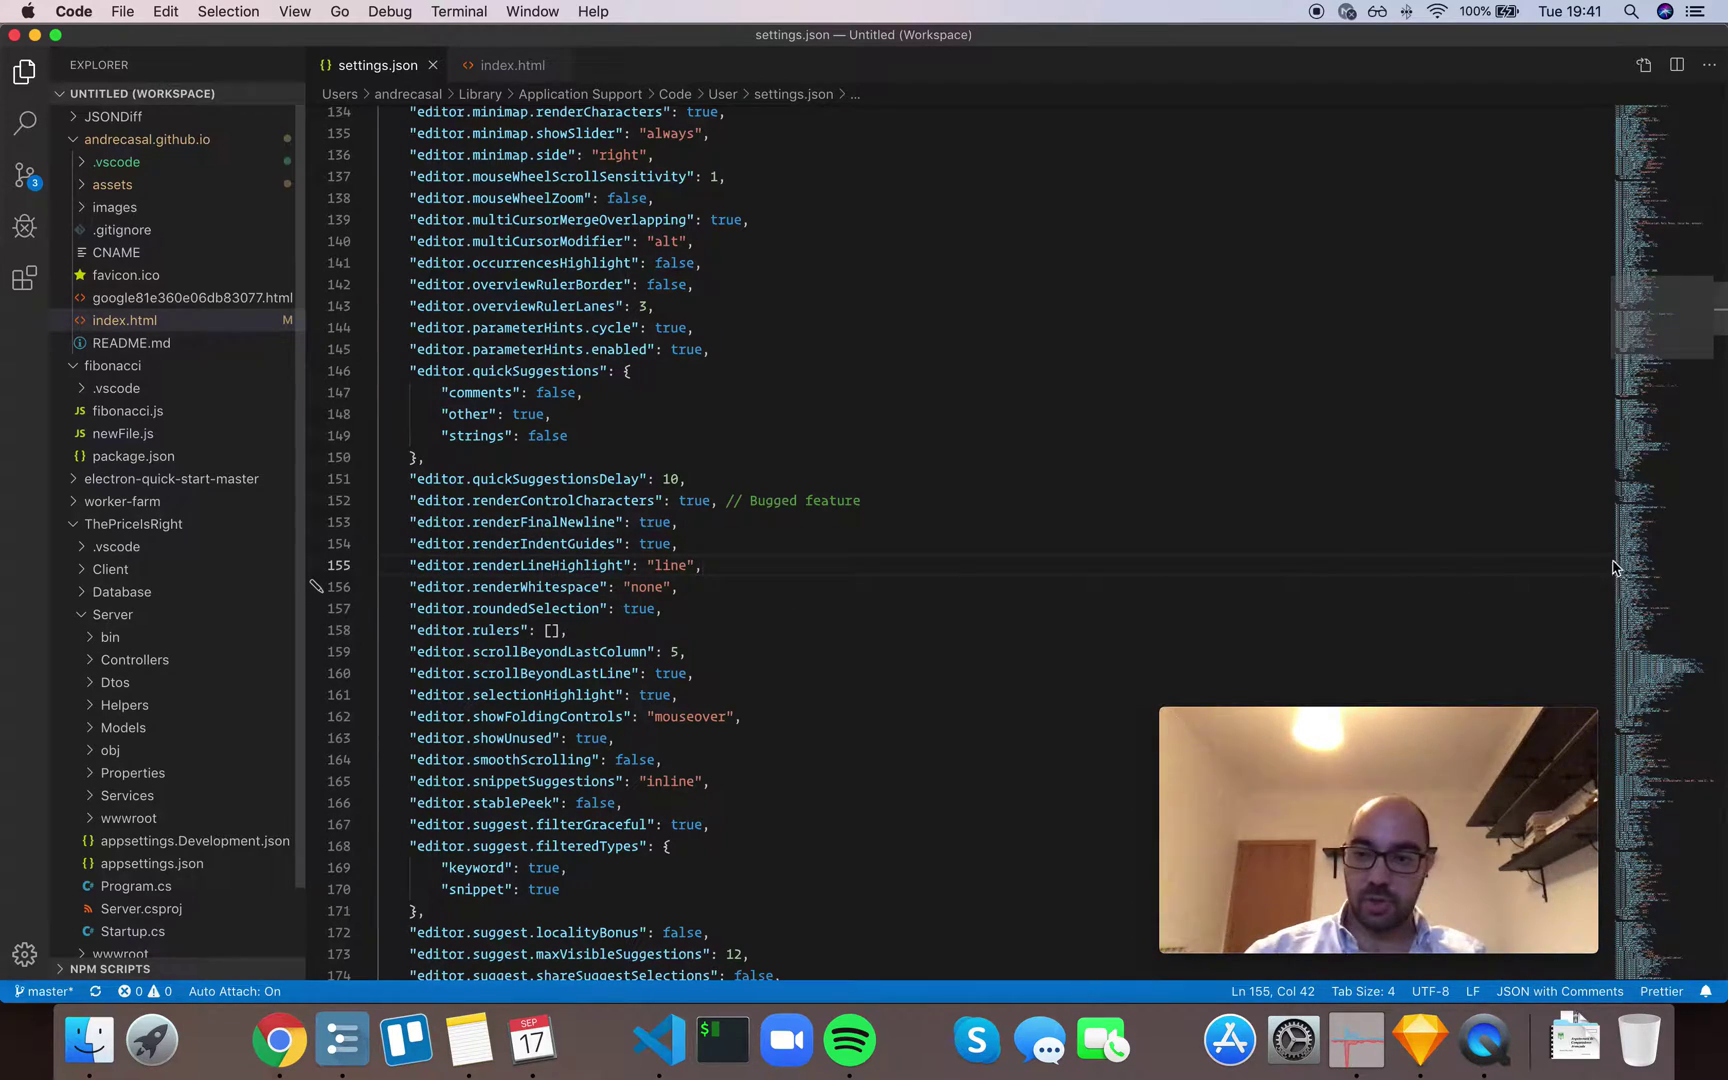
Replace the "line" value with "all" from the suggestion list.
double_click(663, 565)
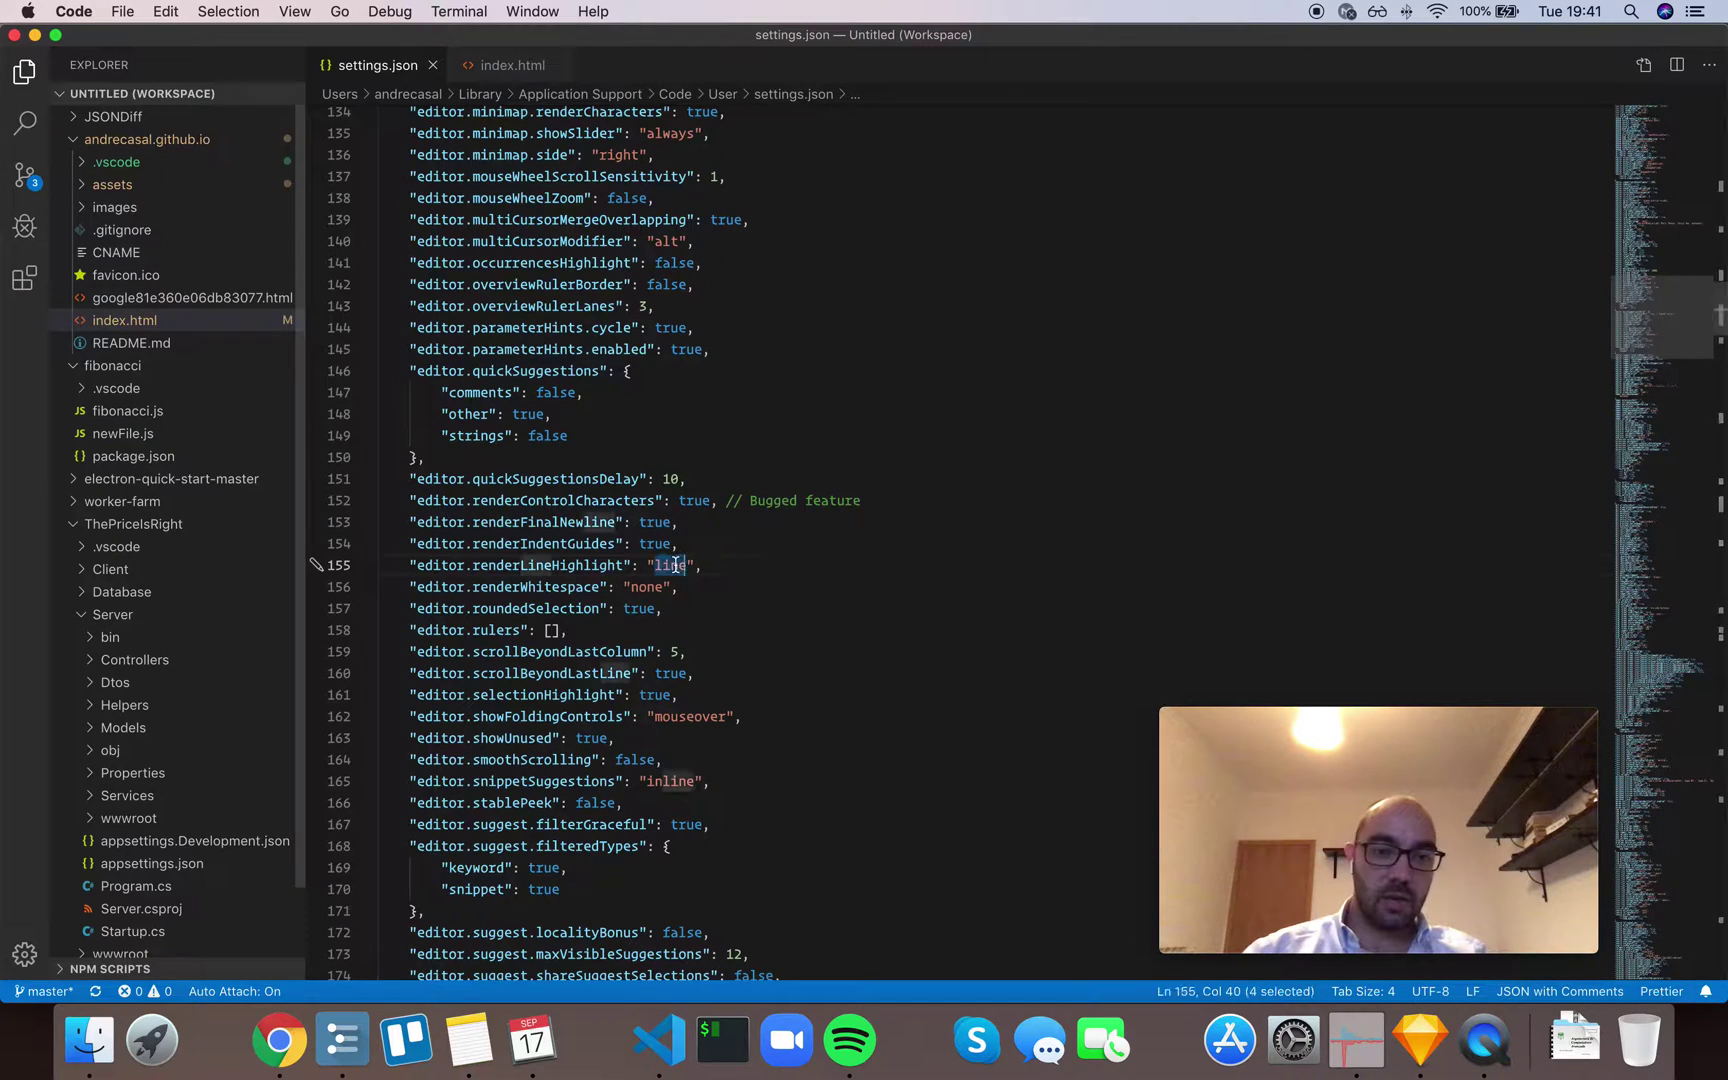
key(BackSpace)
key(ctrl+space)
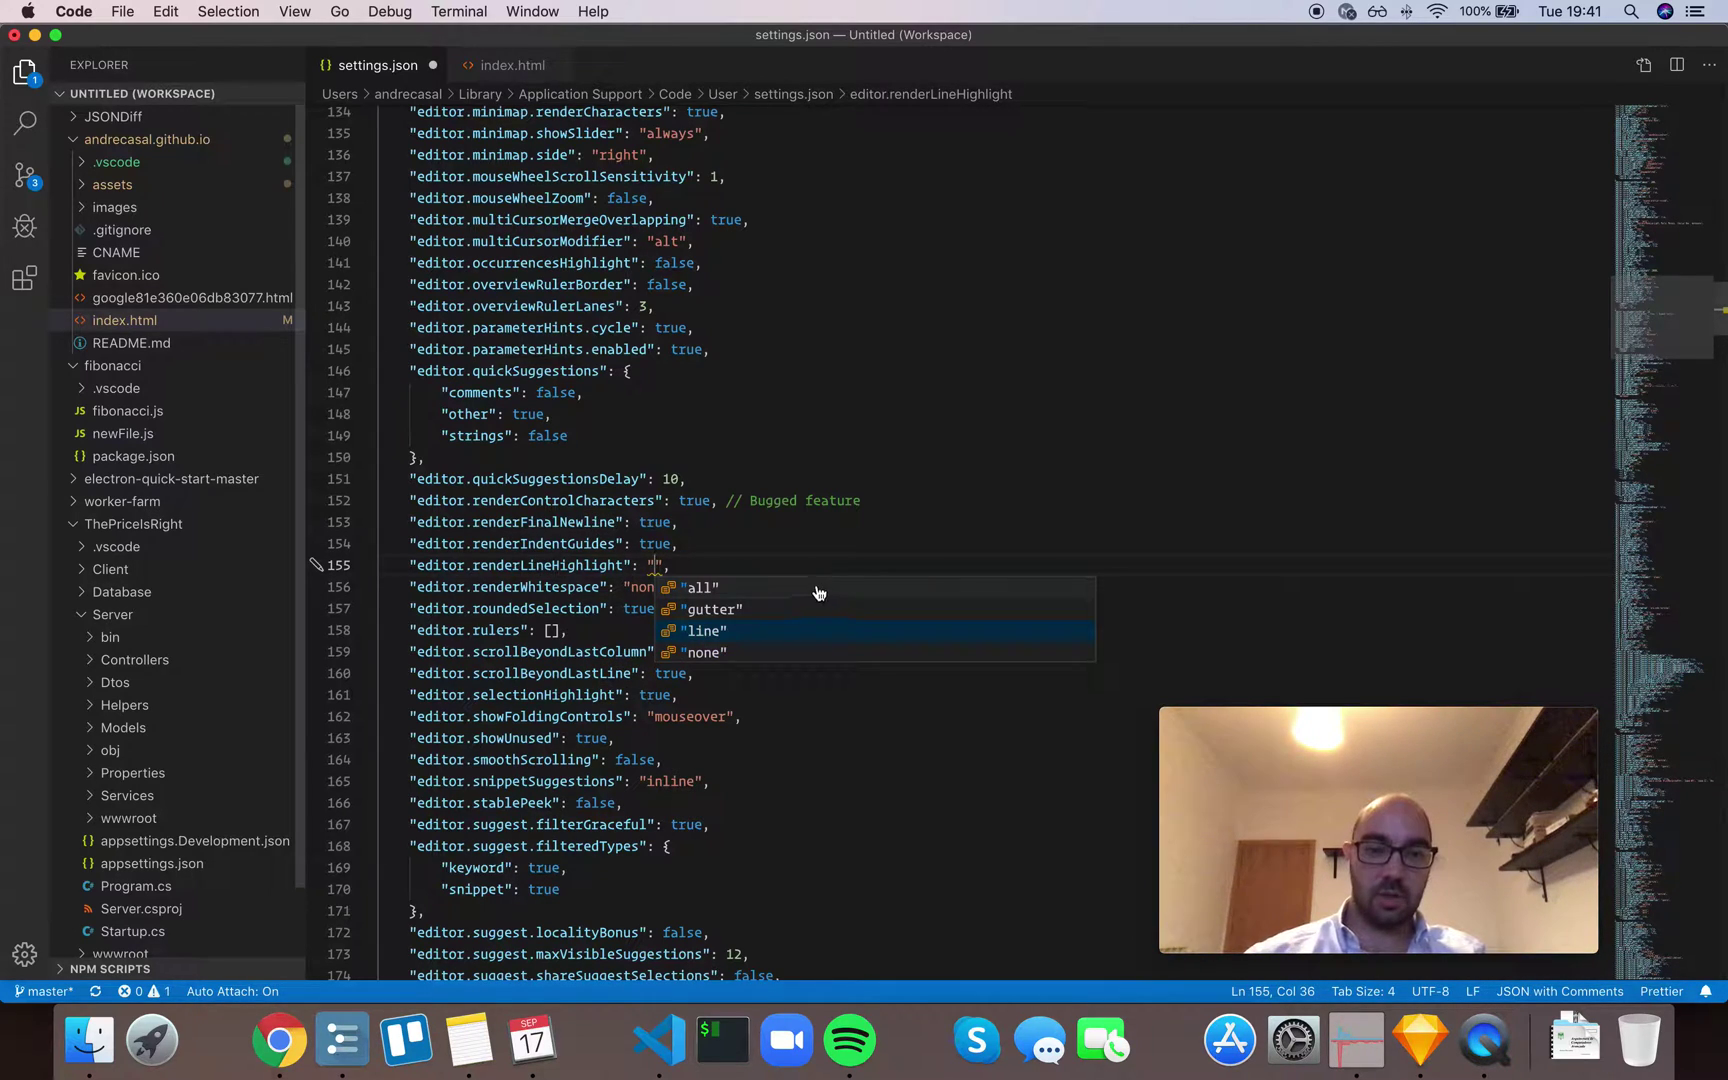
click(702, 587)
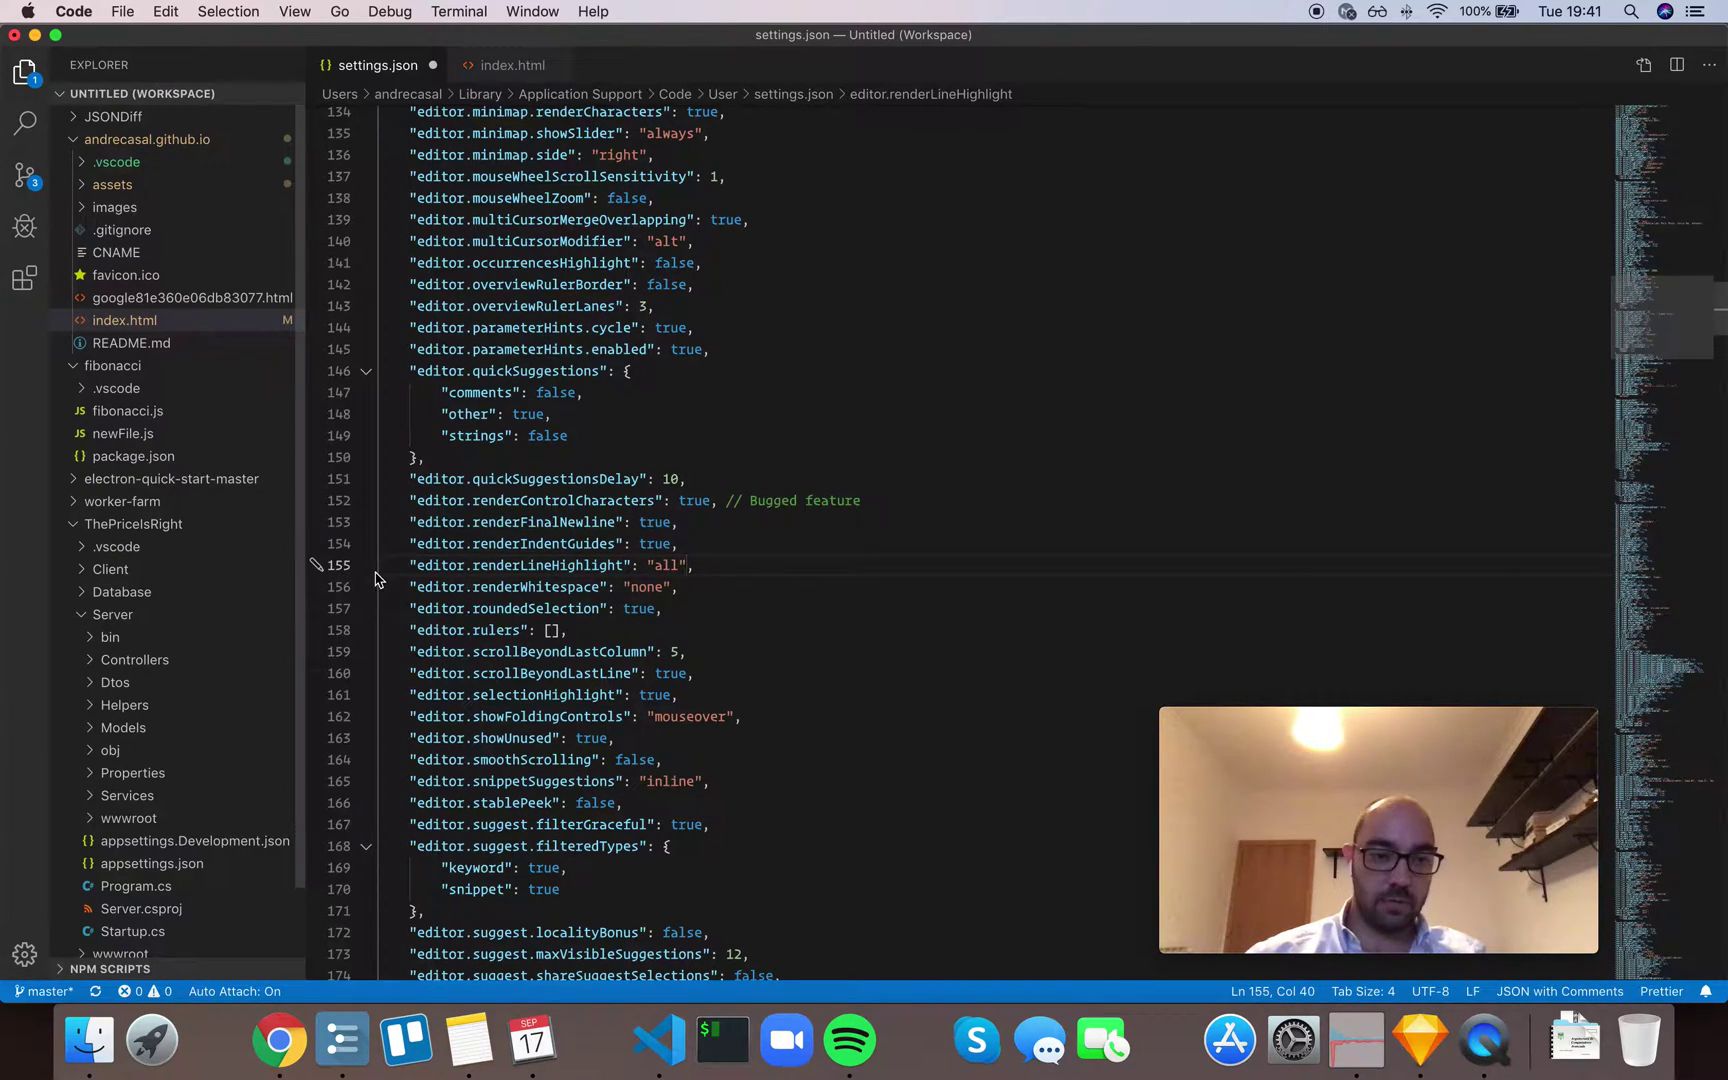
click(765, 569)
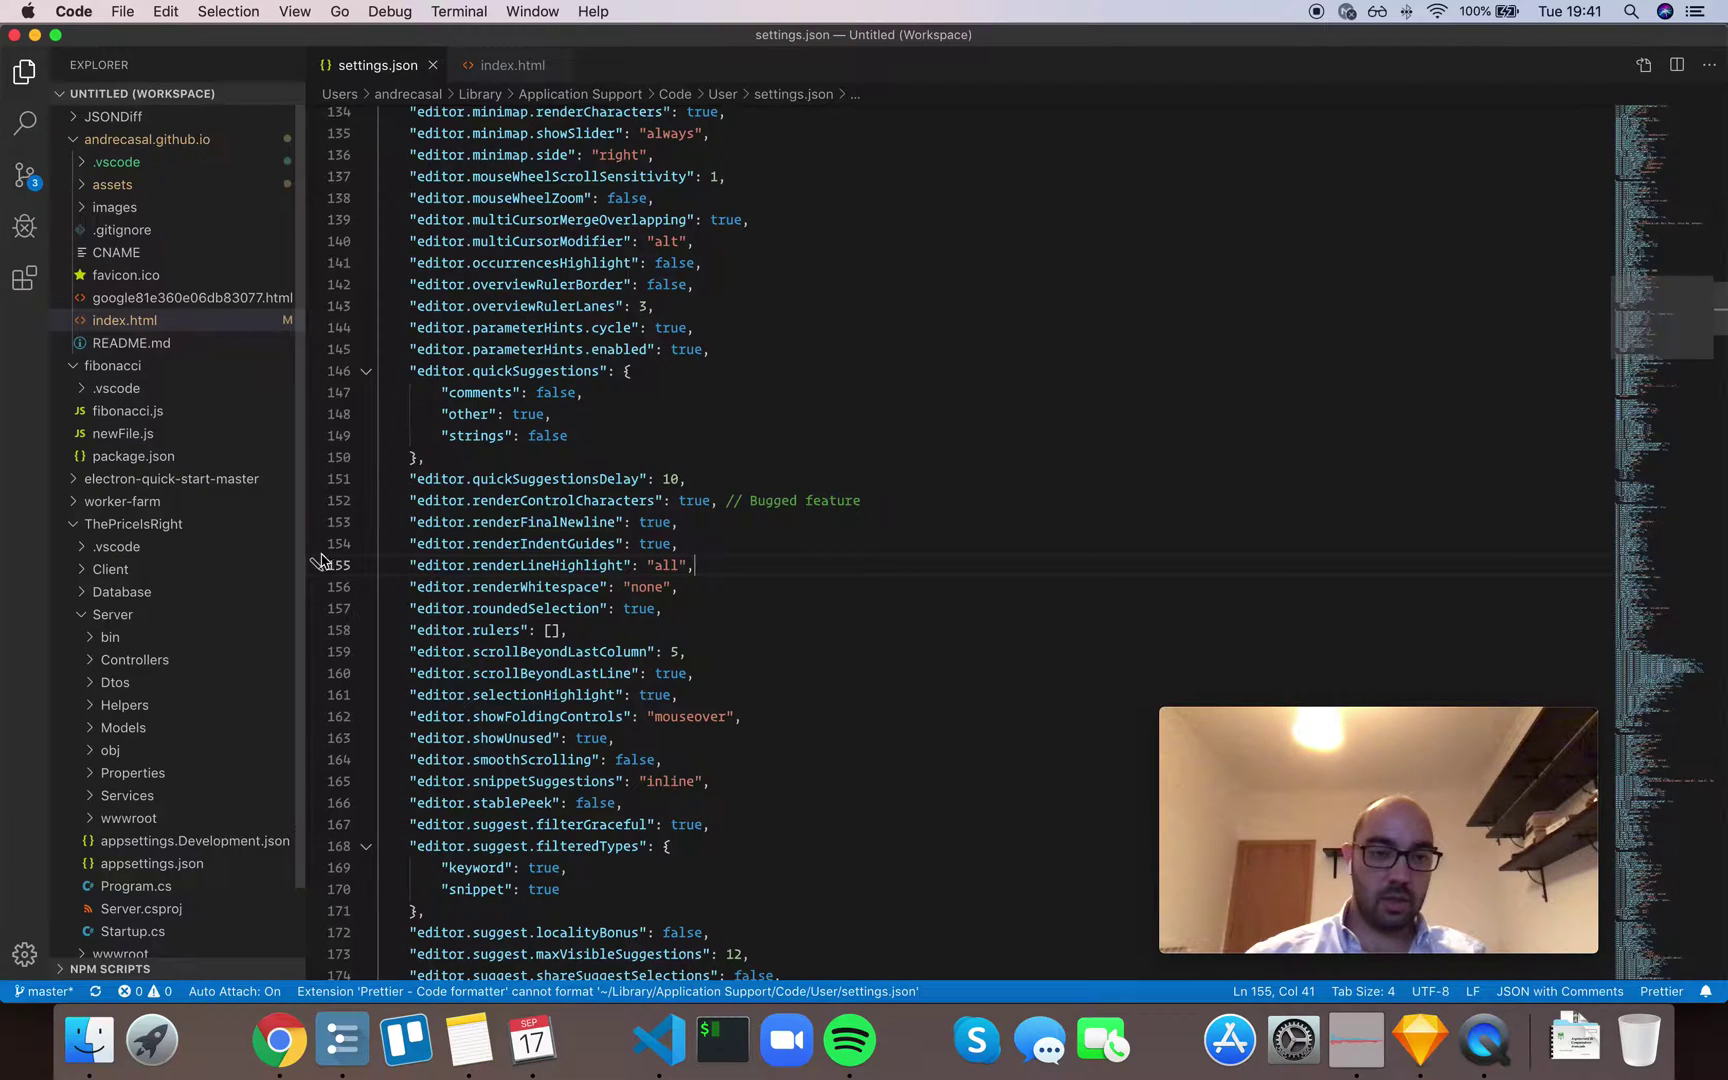
Clear the "all" value and bring up its suggestions to set "gutter".
double_click(666, 566)
key(BackSpace)
key(ctrl+space)
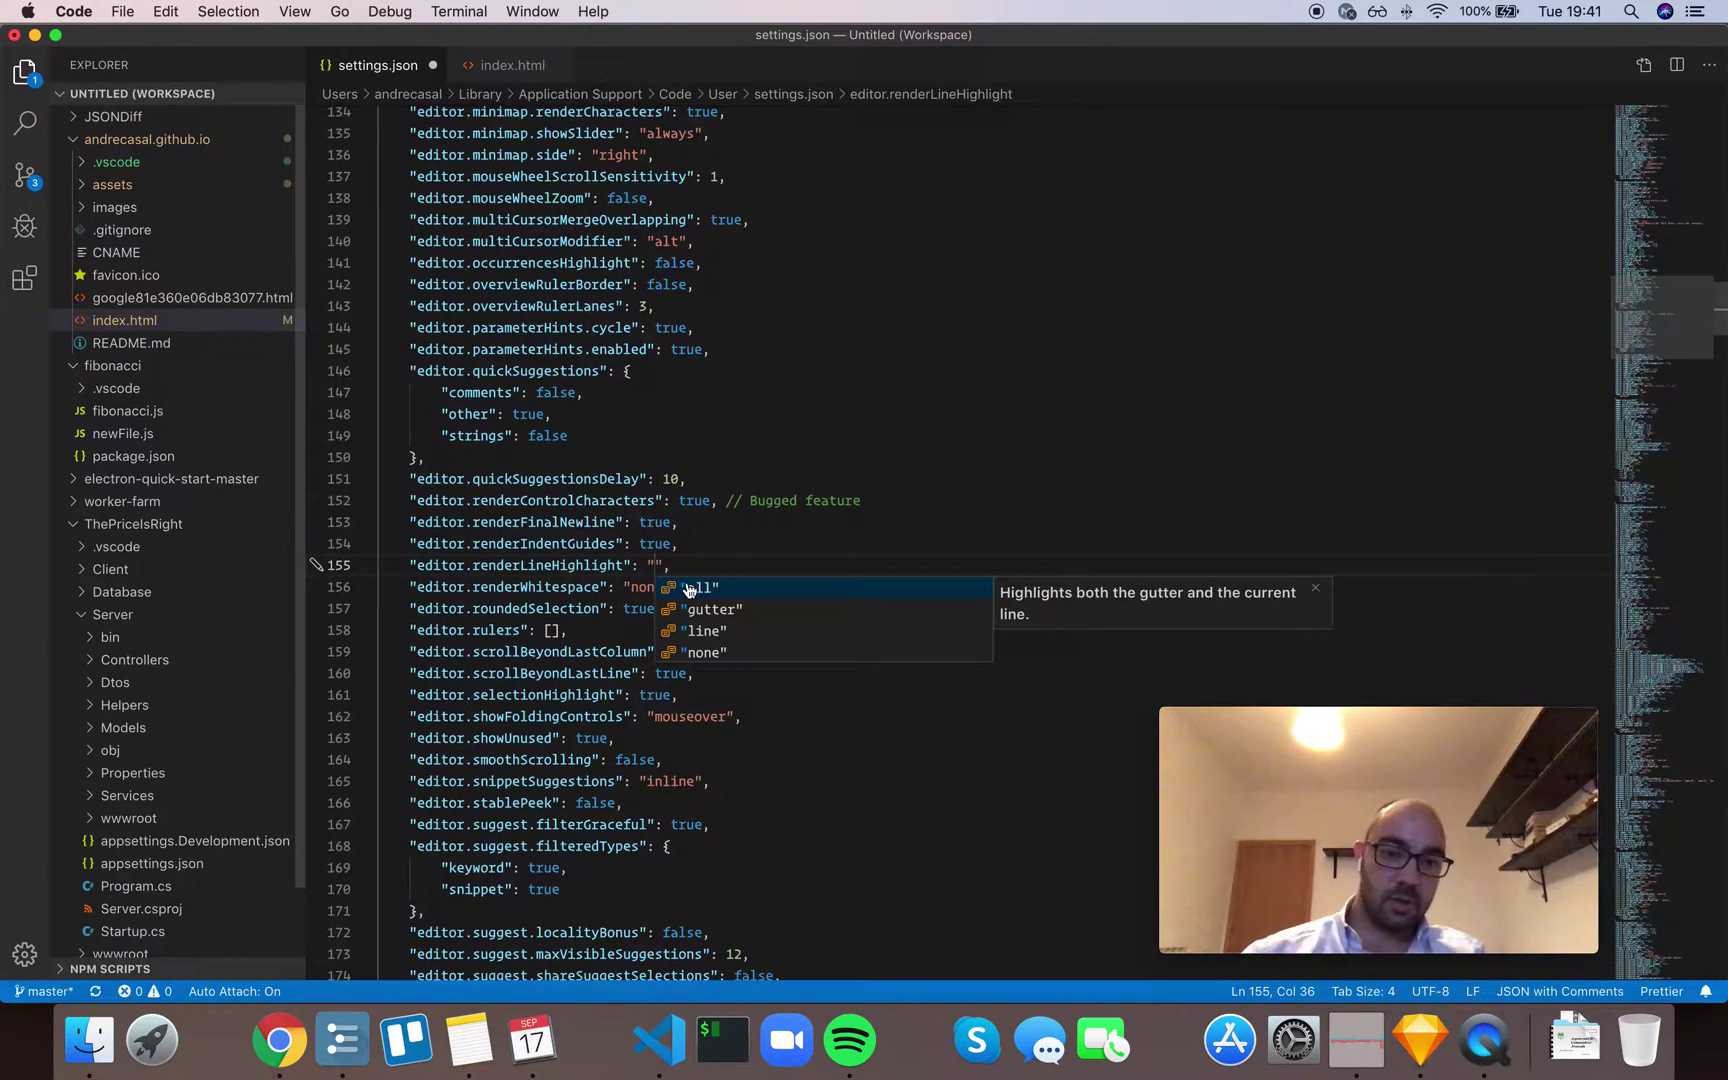
key(Escape)
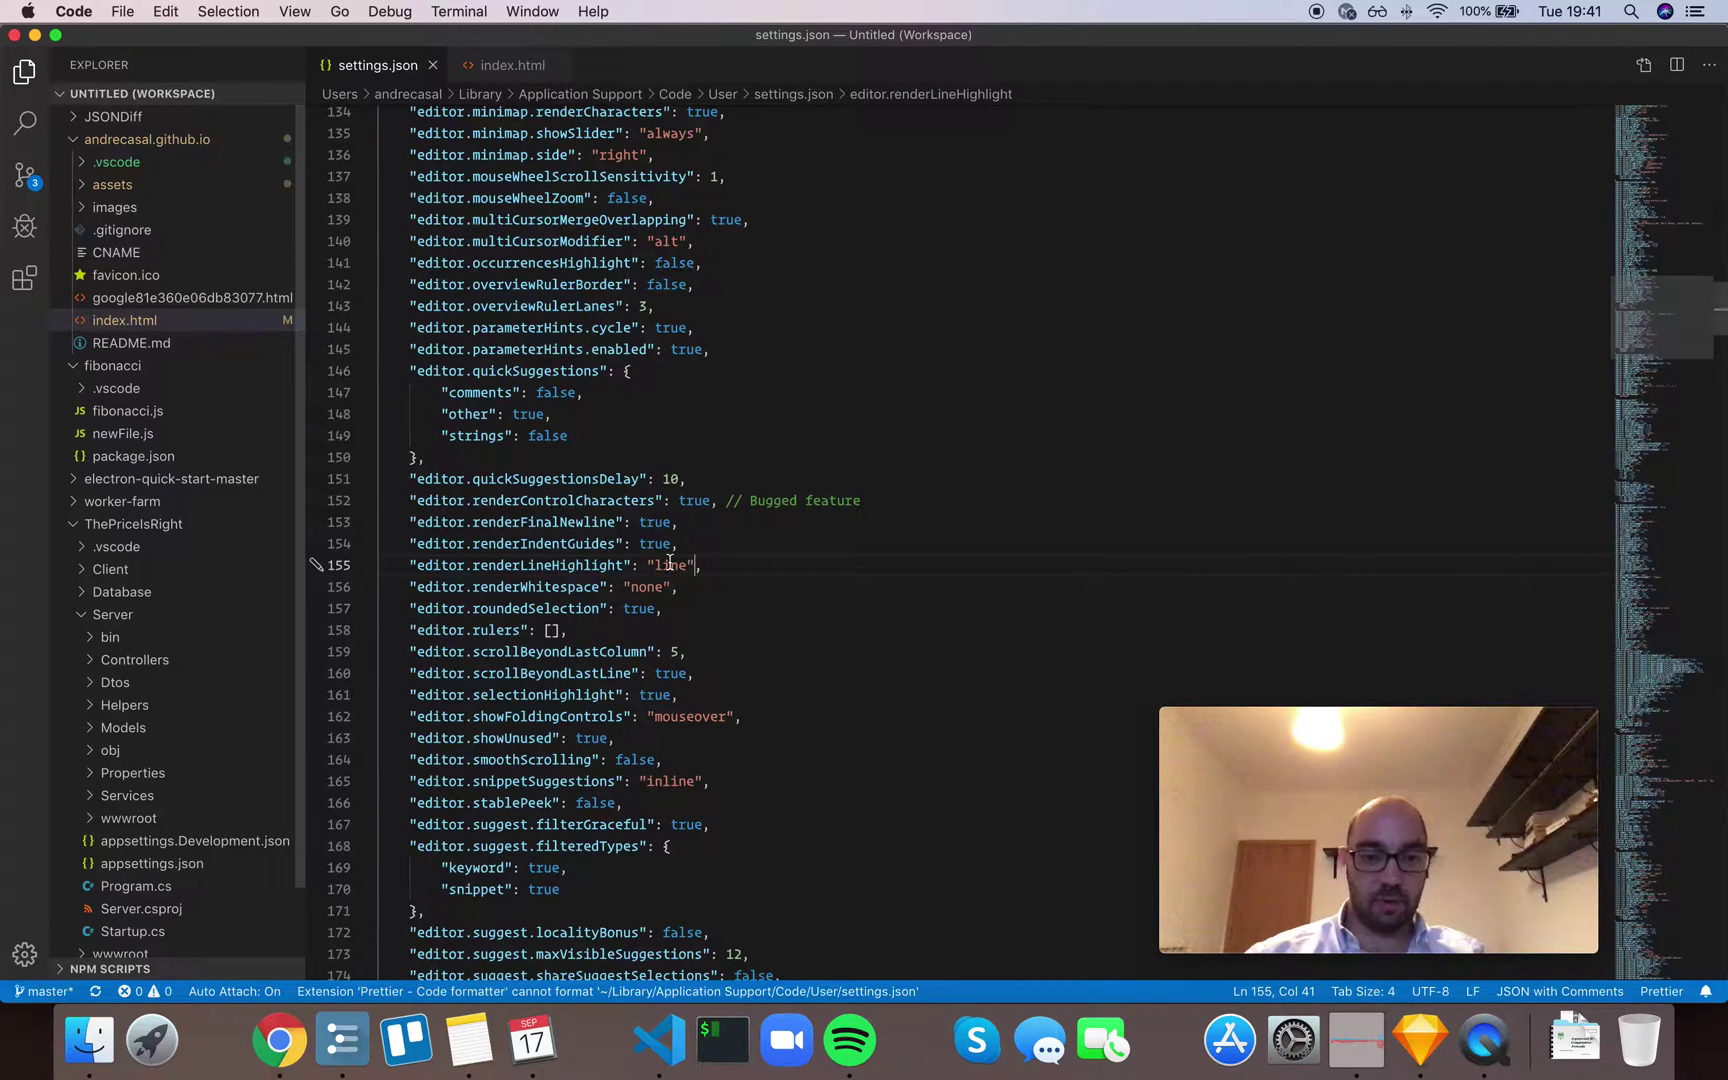
key(ctrl+space)
text(gutter)
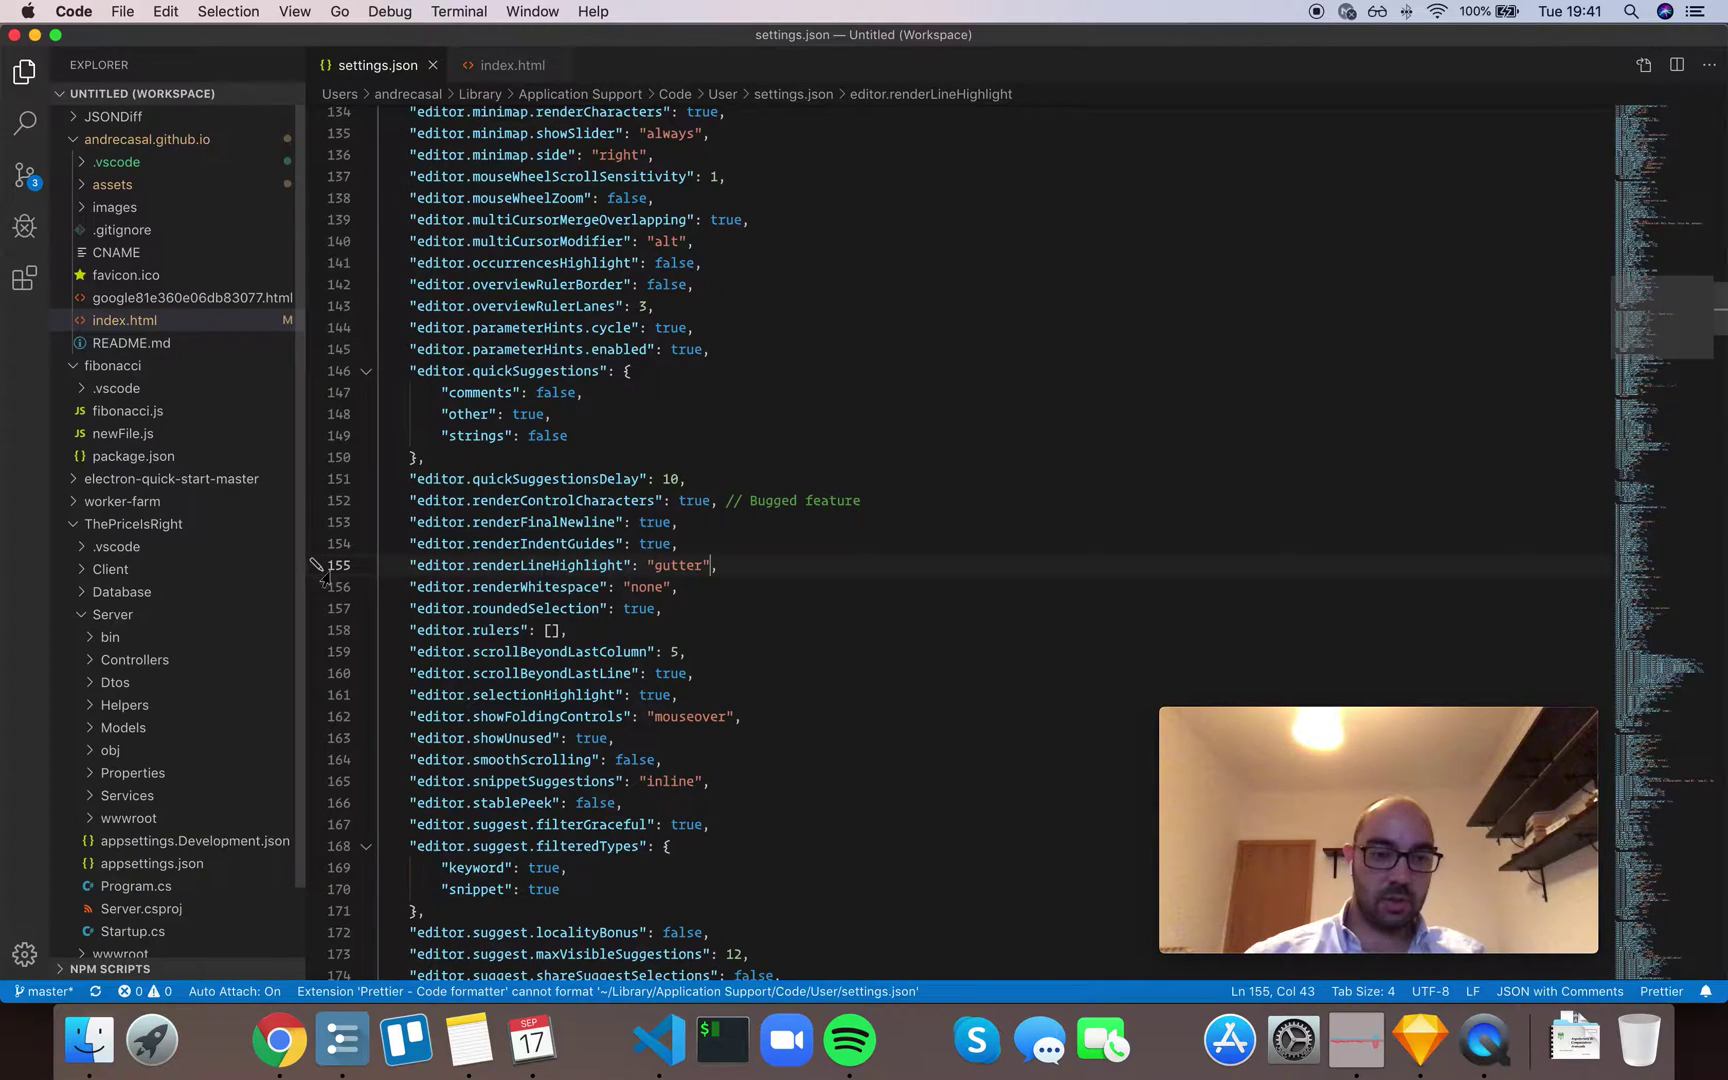
Replace "gutter" with "none" from the suggestions and save settings.json.
double_click(675, 564)
text(*)
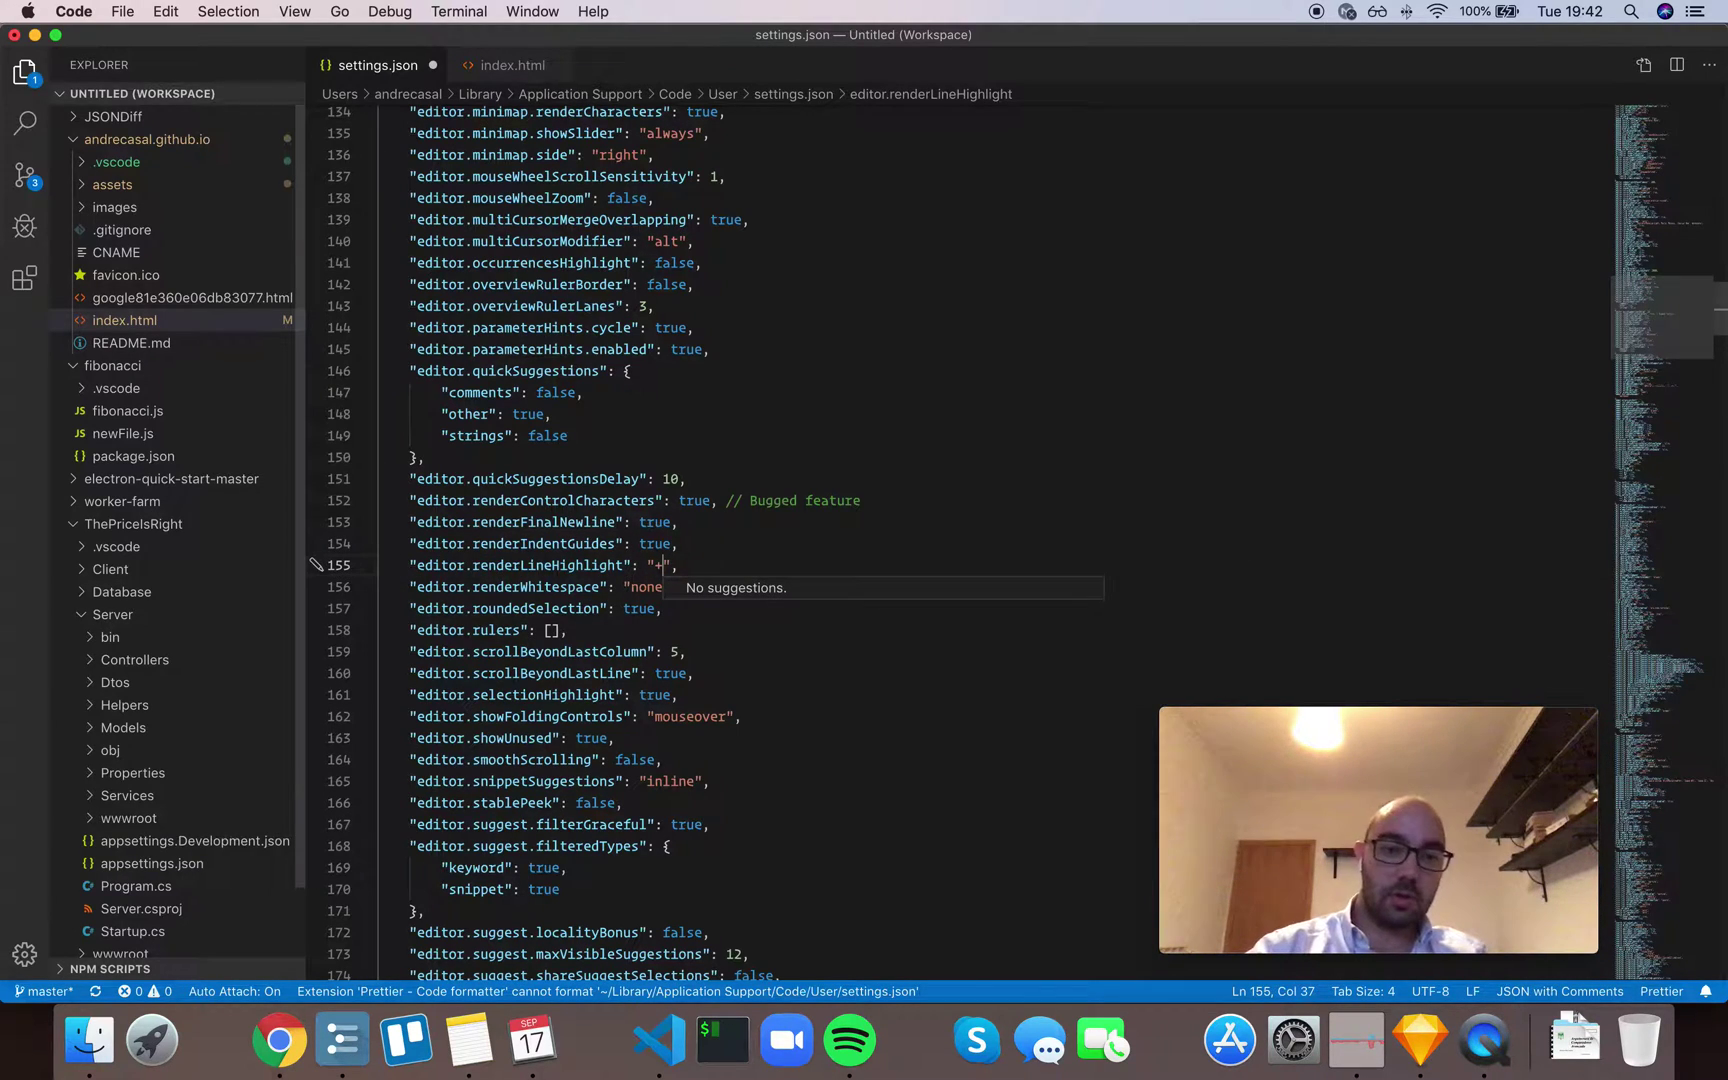
key(BackSpace)
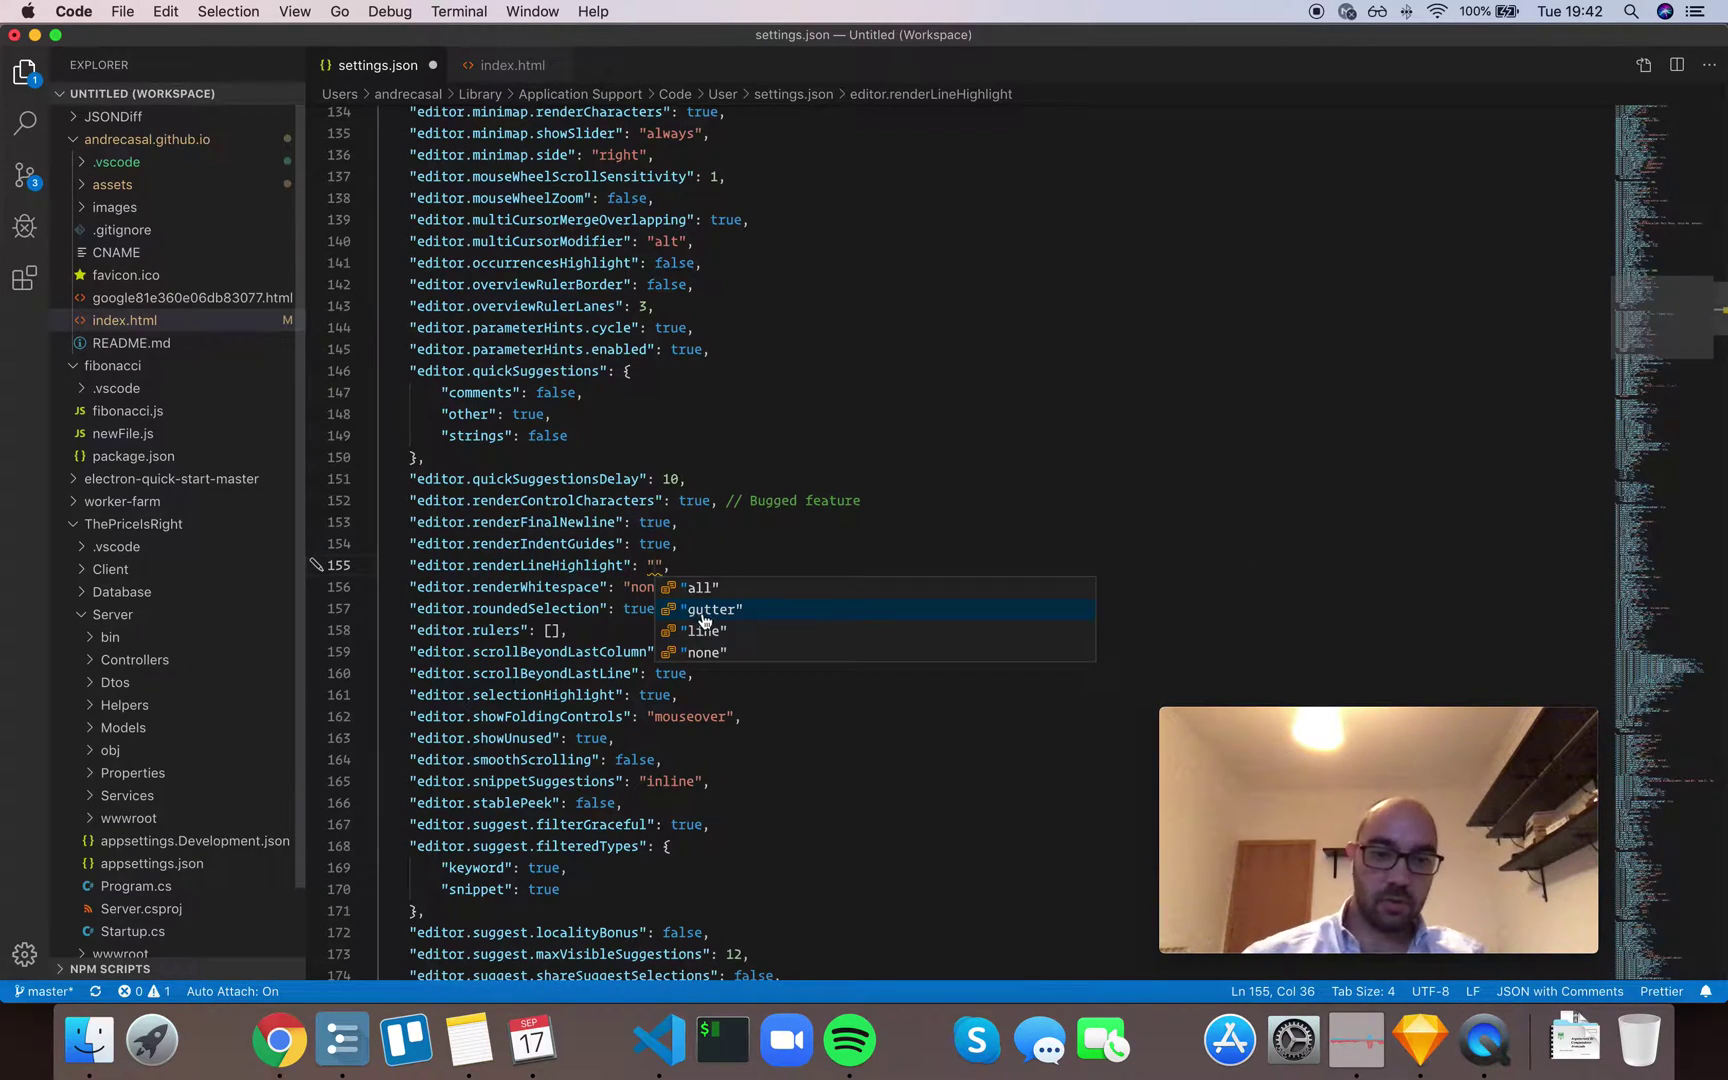
key(Down)
key(Down)
key(Down)
key(Return)
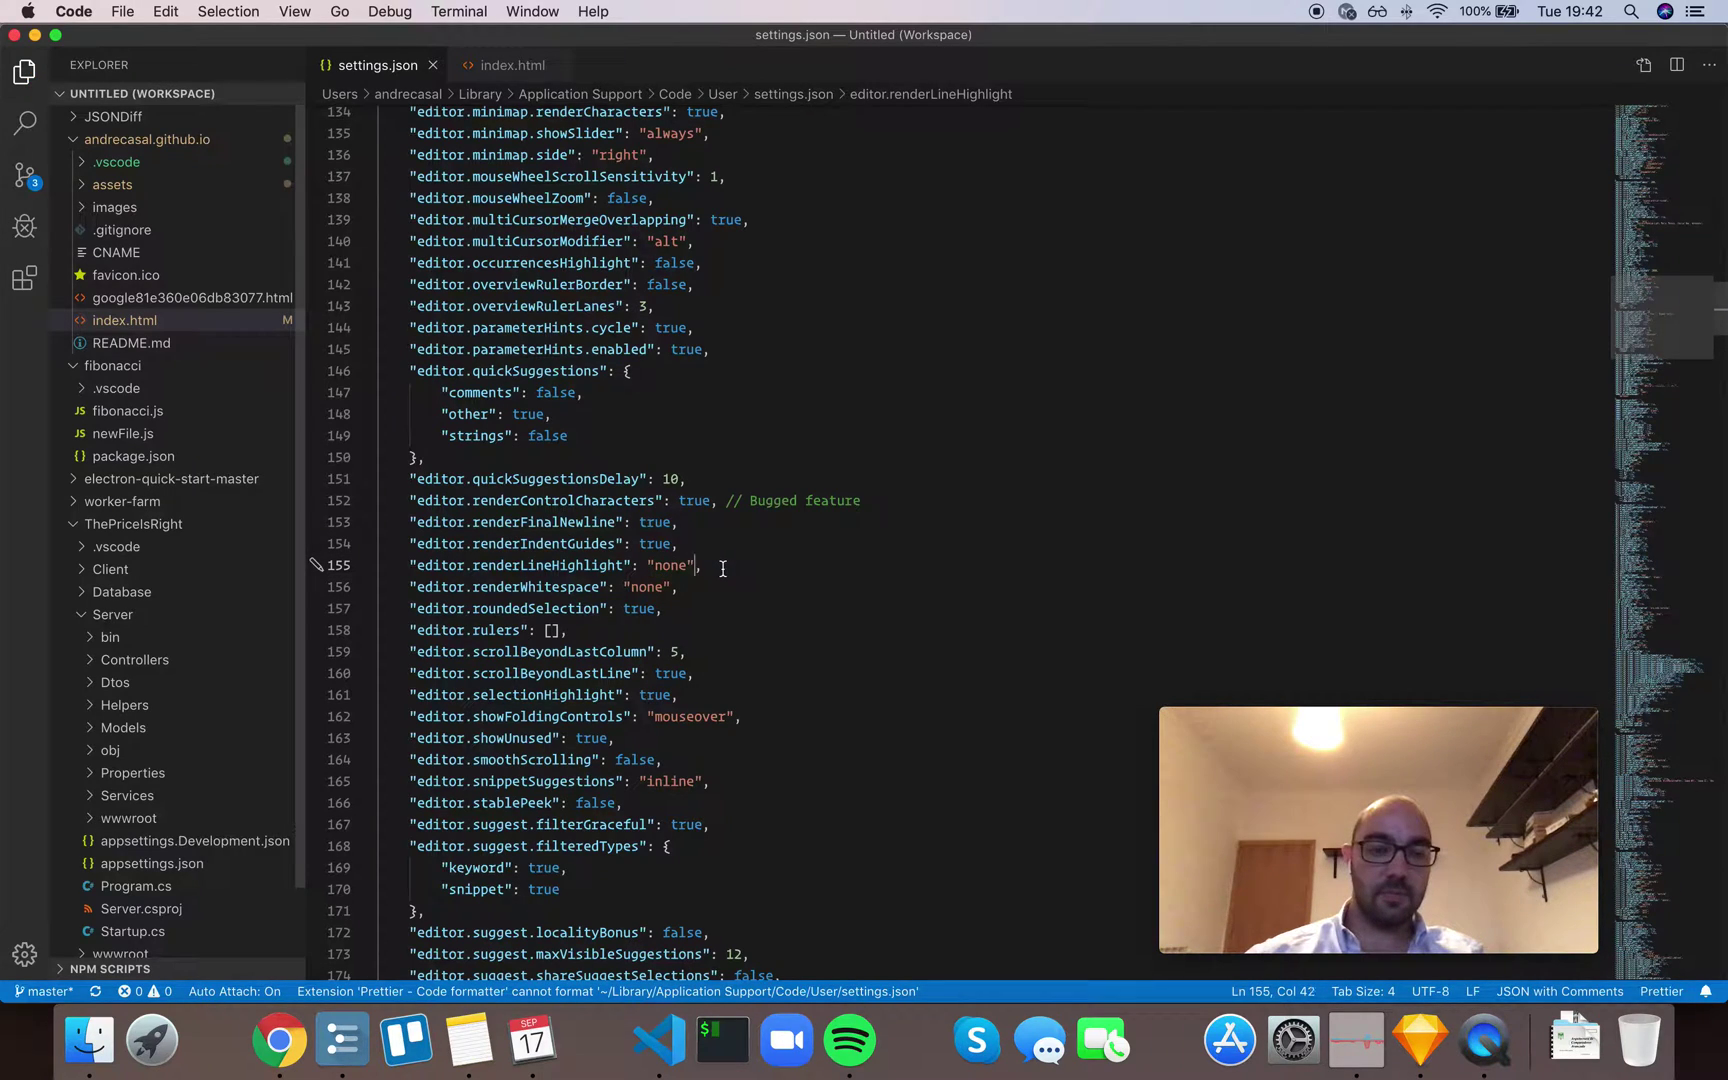
key(Right)
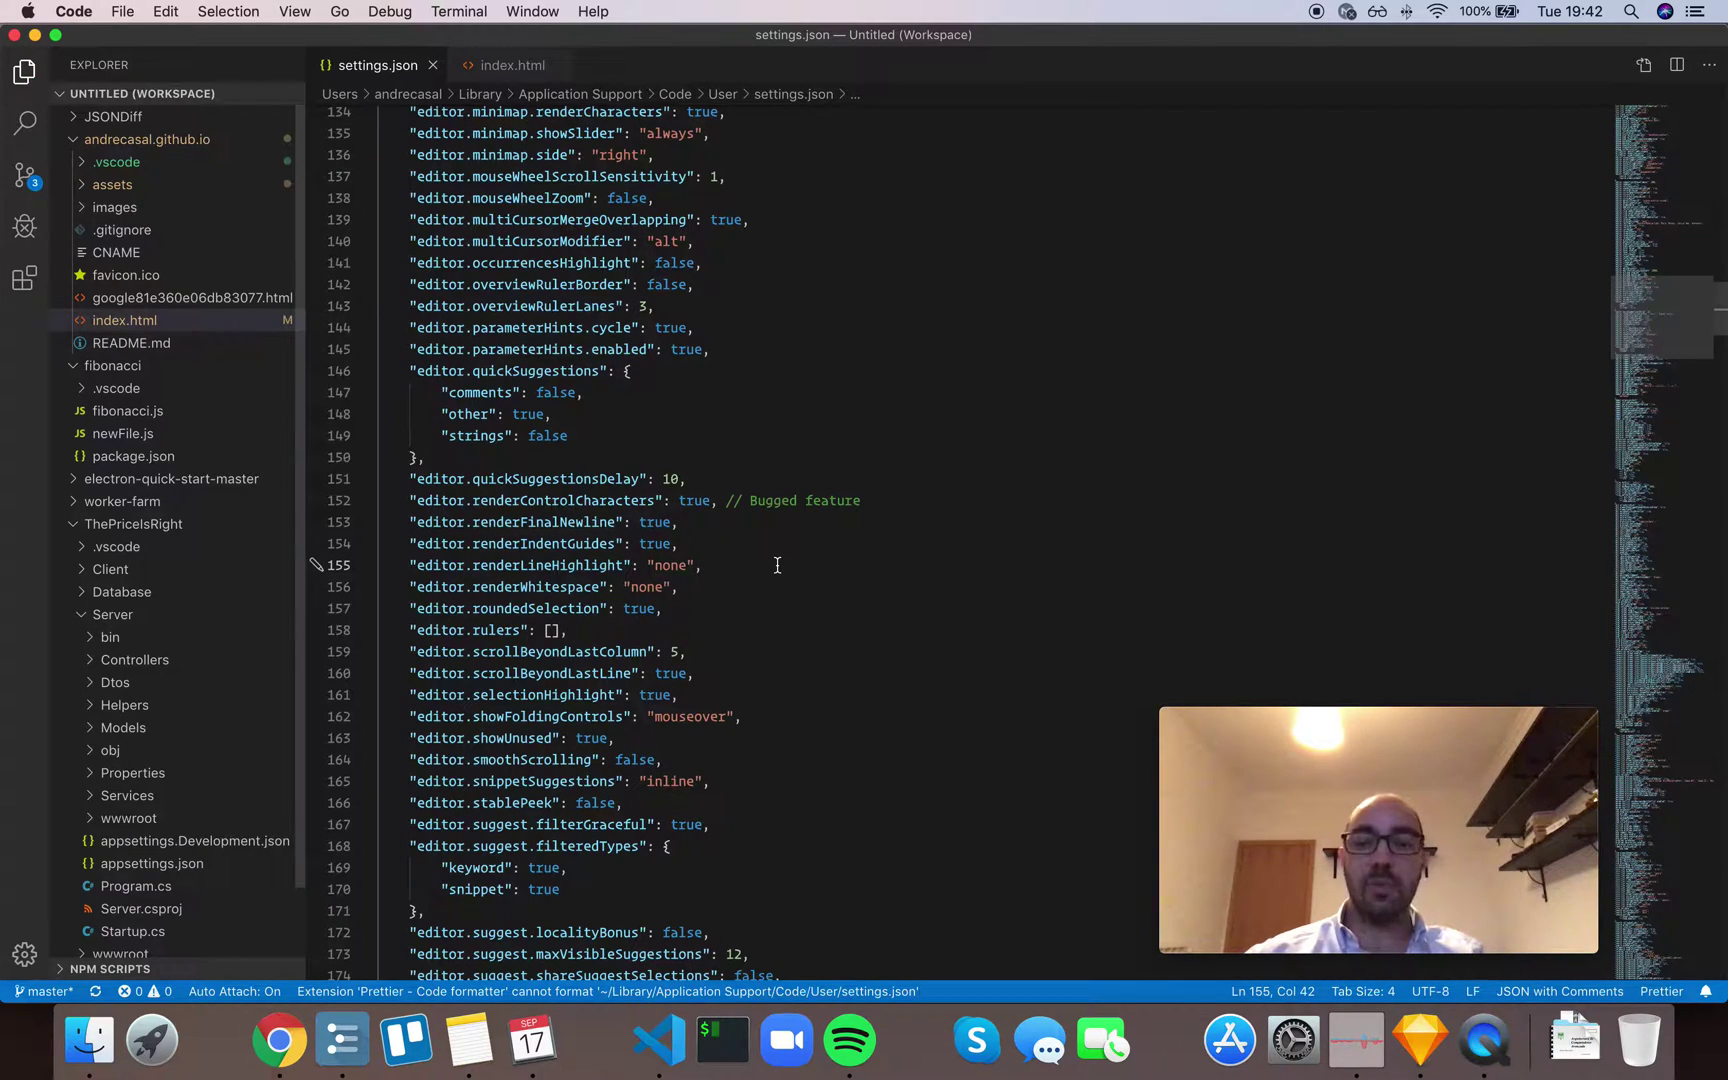
key(super+s)
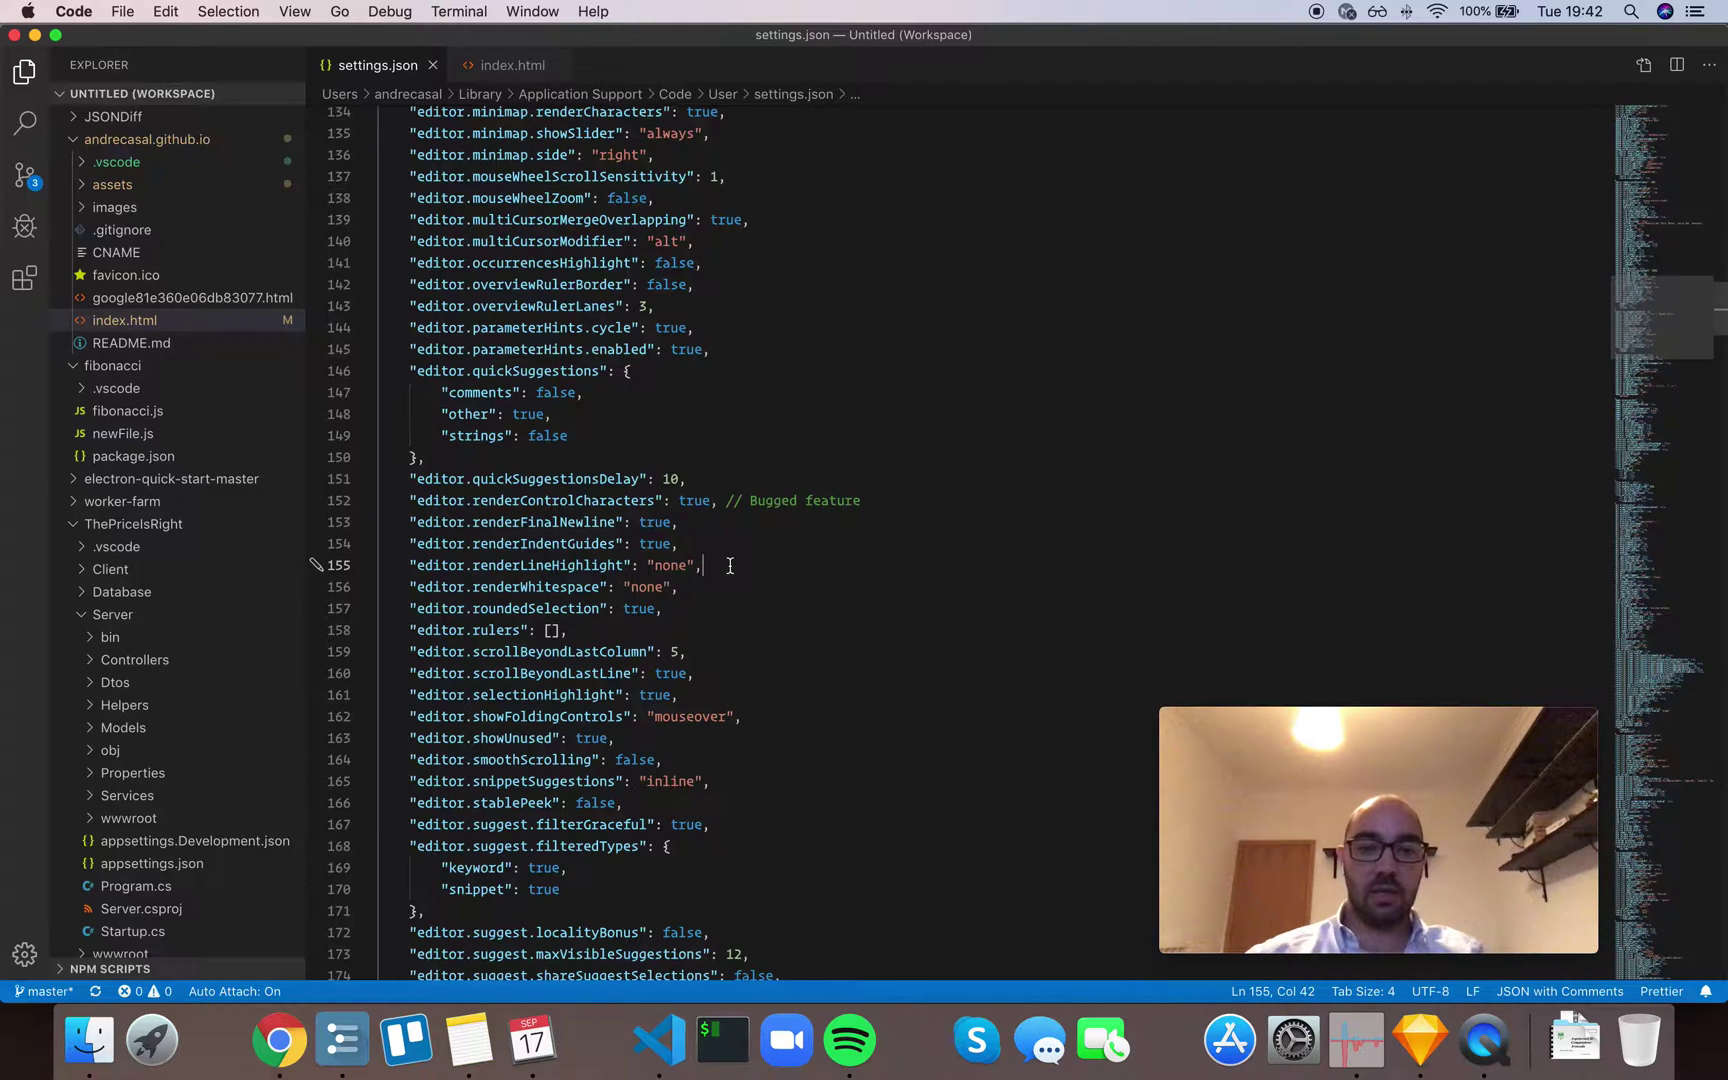
key(ctrl+s)
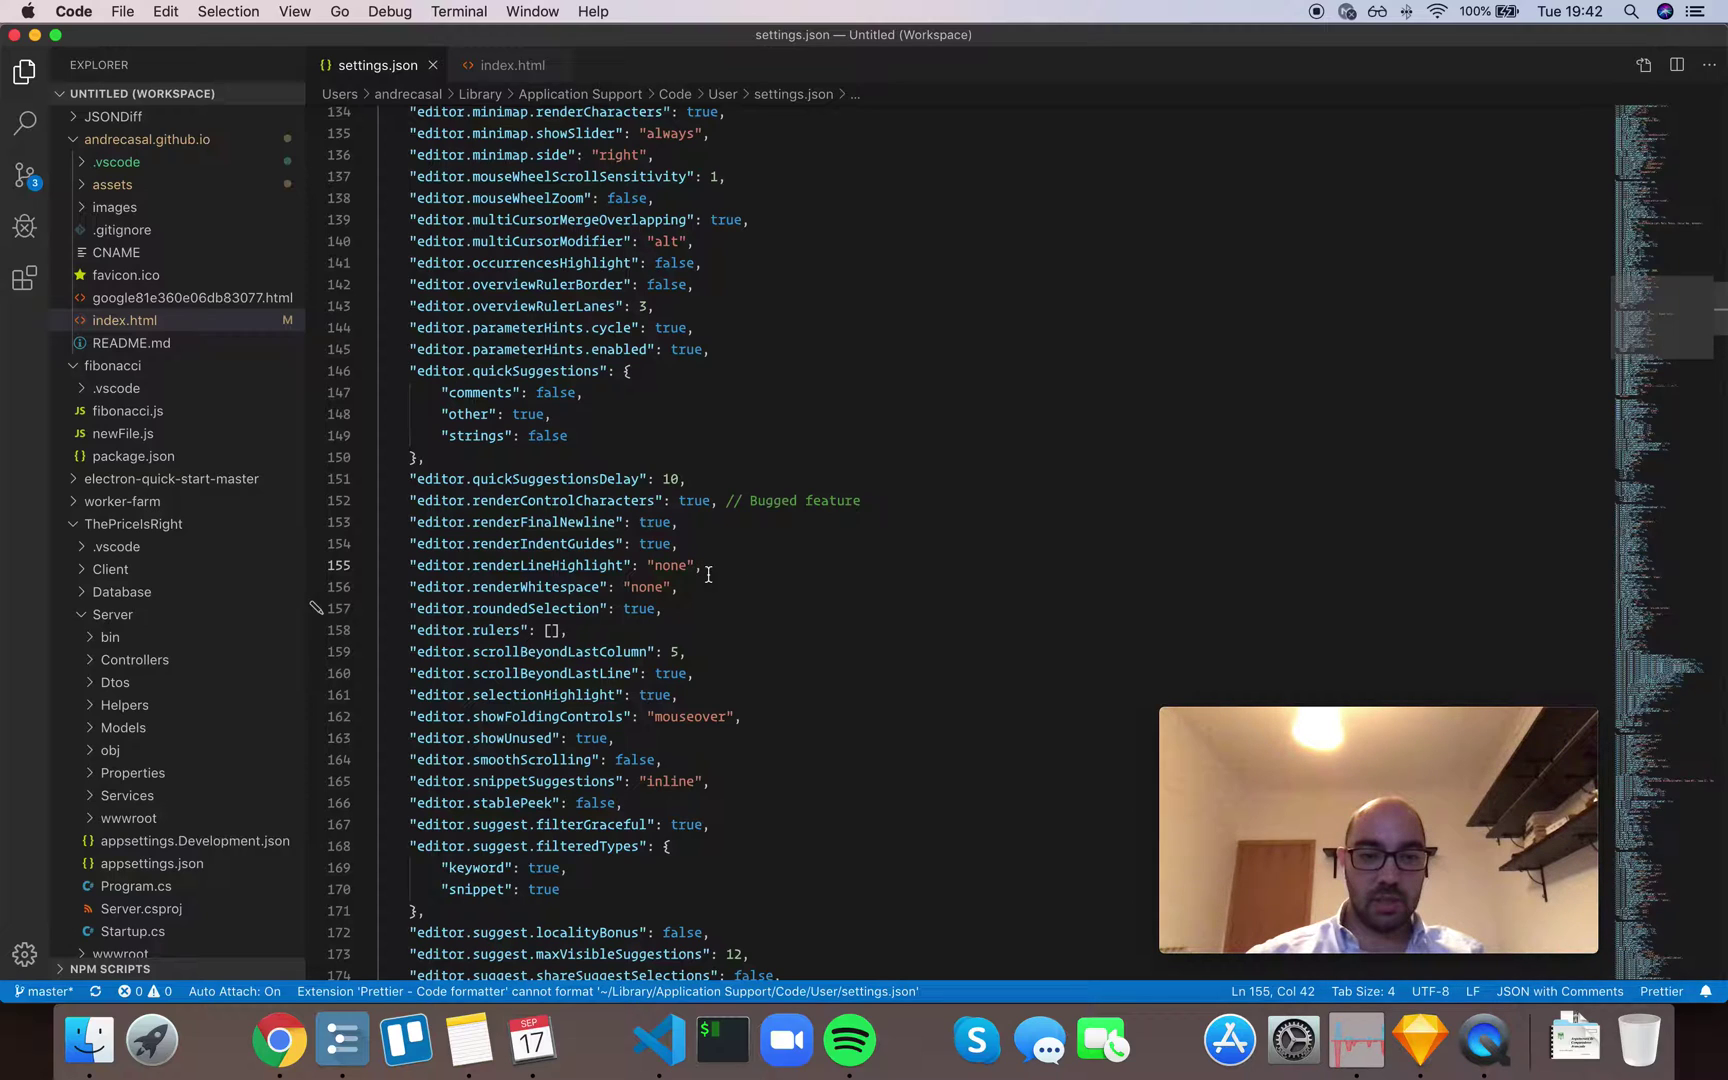
Swap "none" for "line" from the suggestions and save settings.json.
double_click(672, 565)
key(BackSpace)
key(ctrl+space)
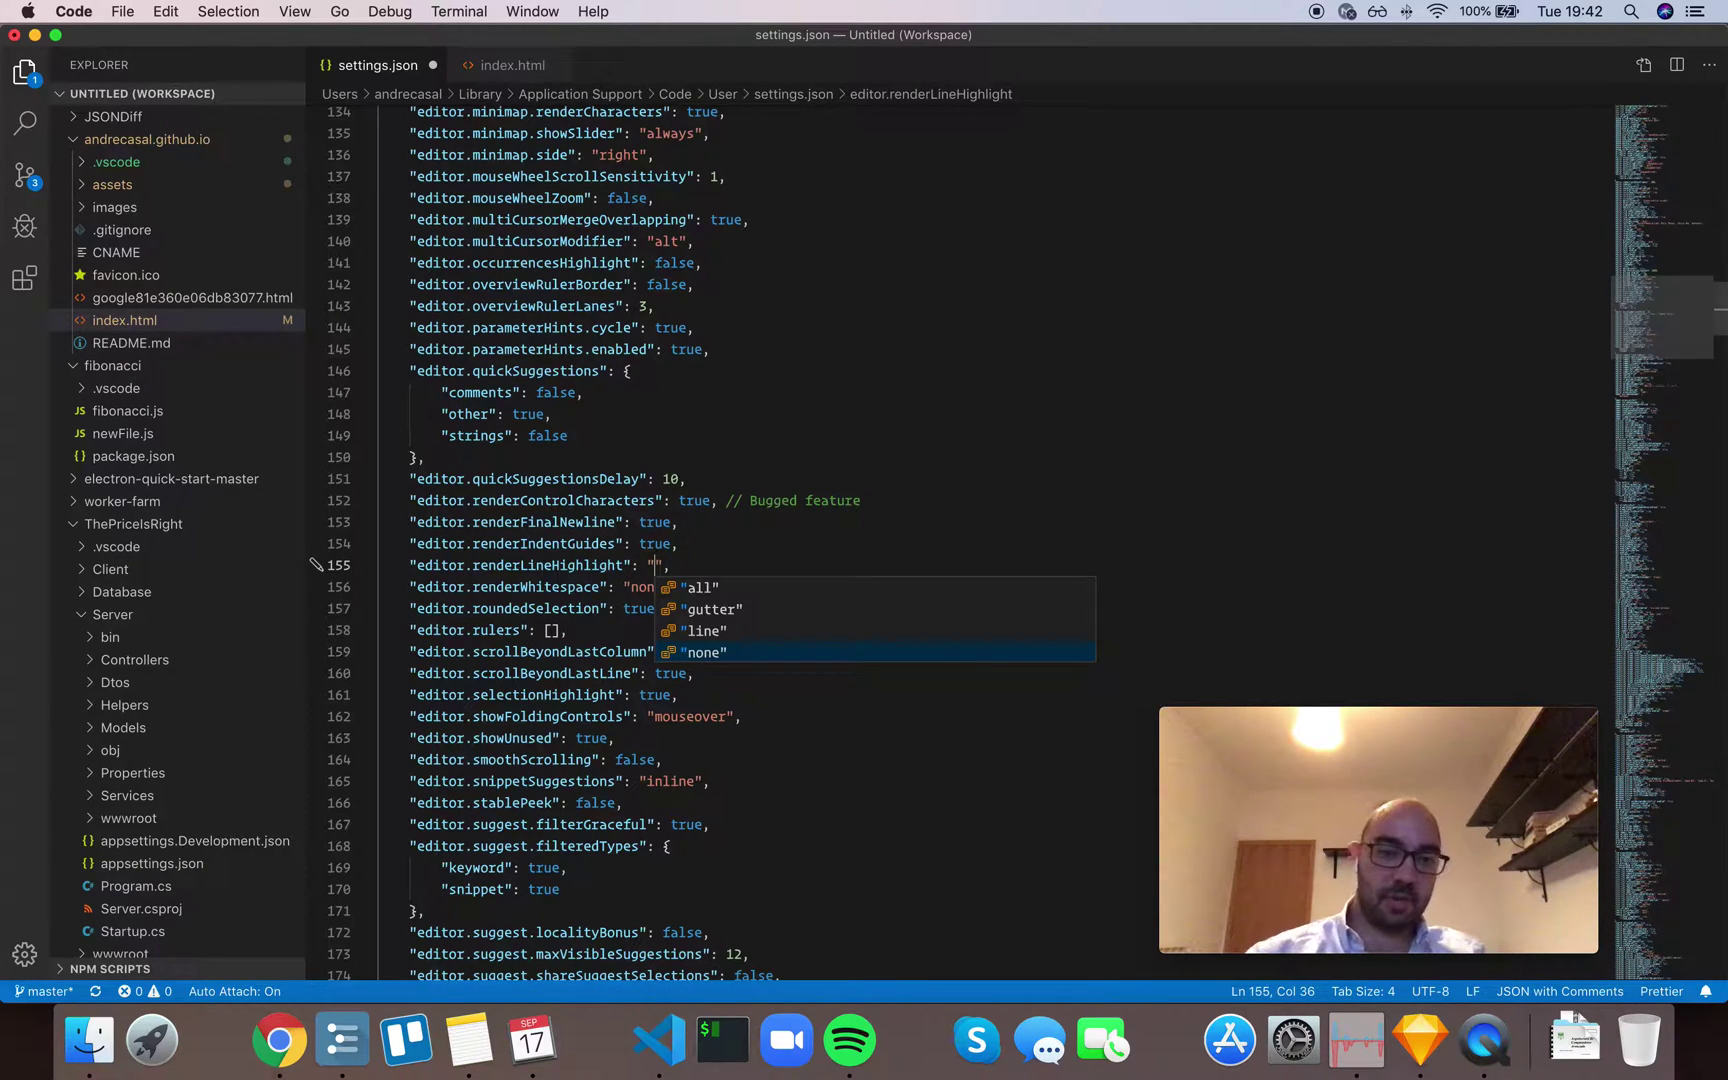
key(Up)
key(Return)
key(ctrl+s)
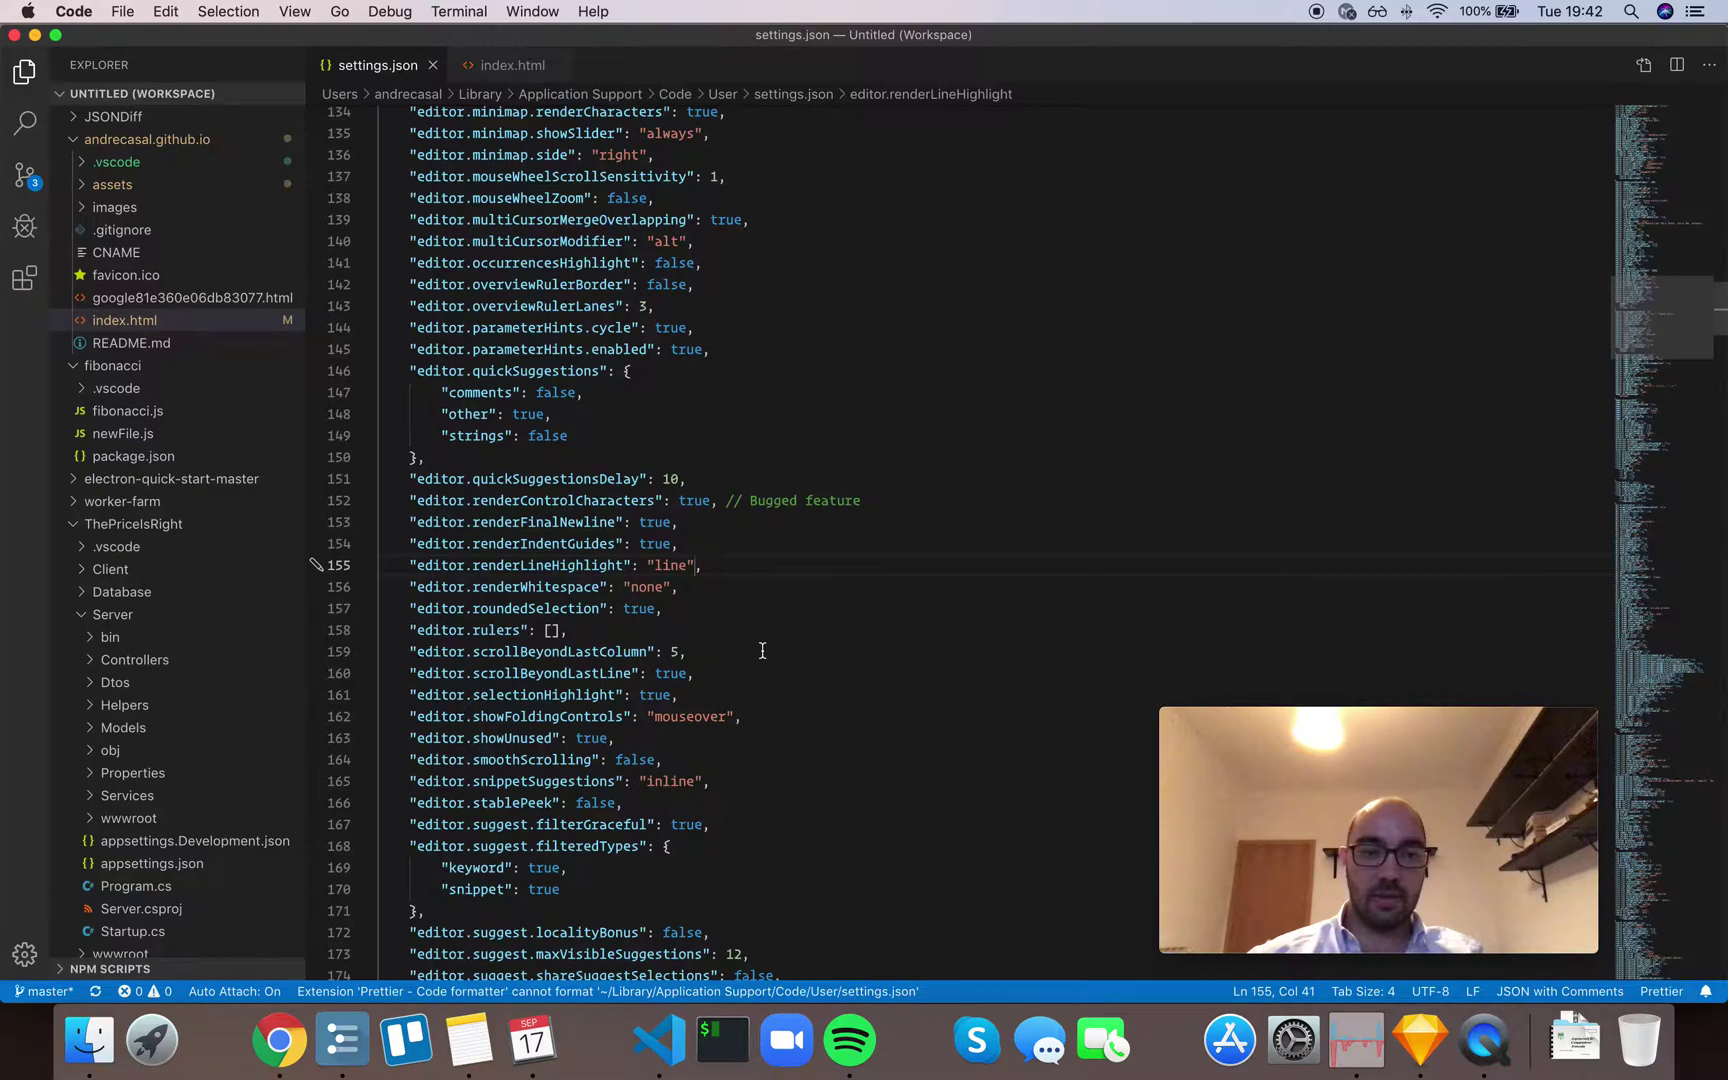
Empty the value again to list its four allowed options.
double_click(671, 564)
key(BackSpace)
key(ctrl+space)
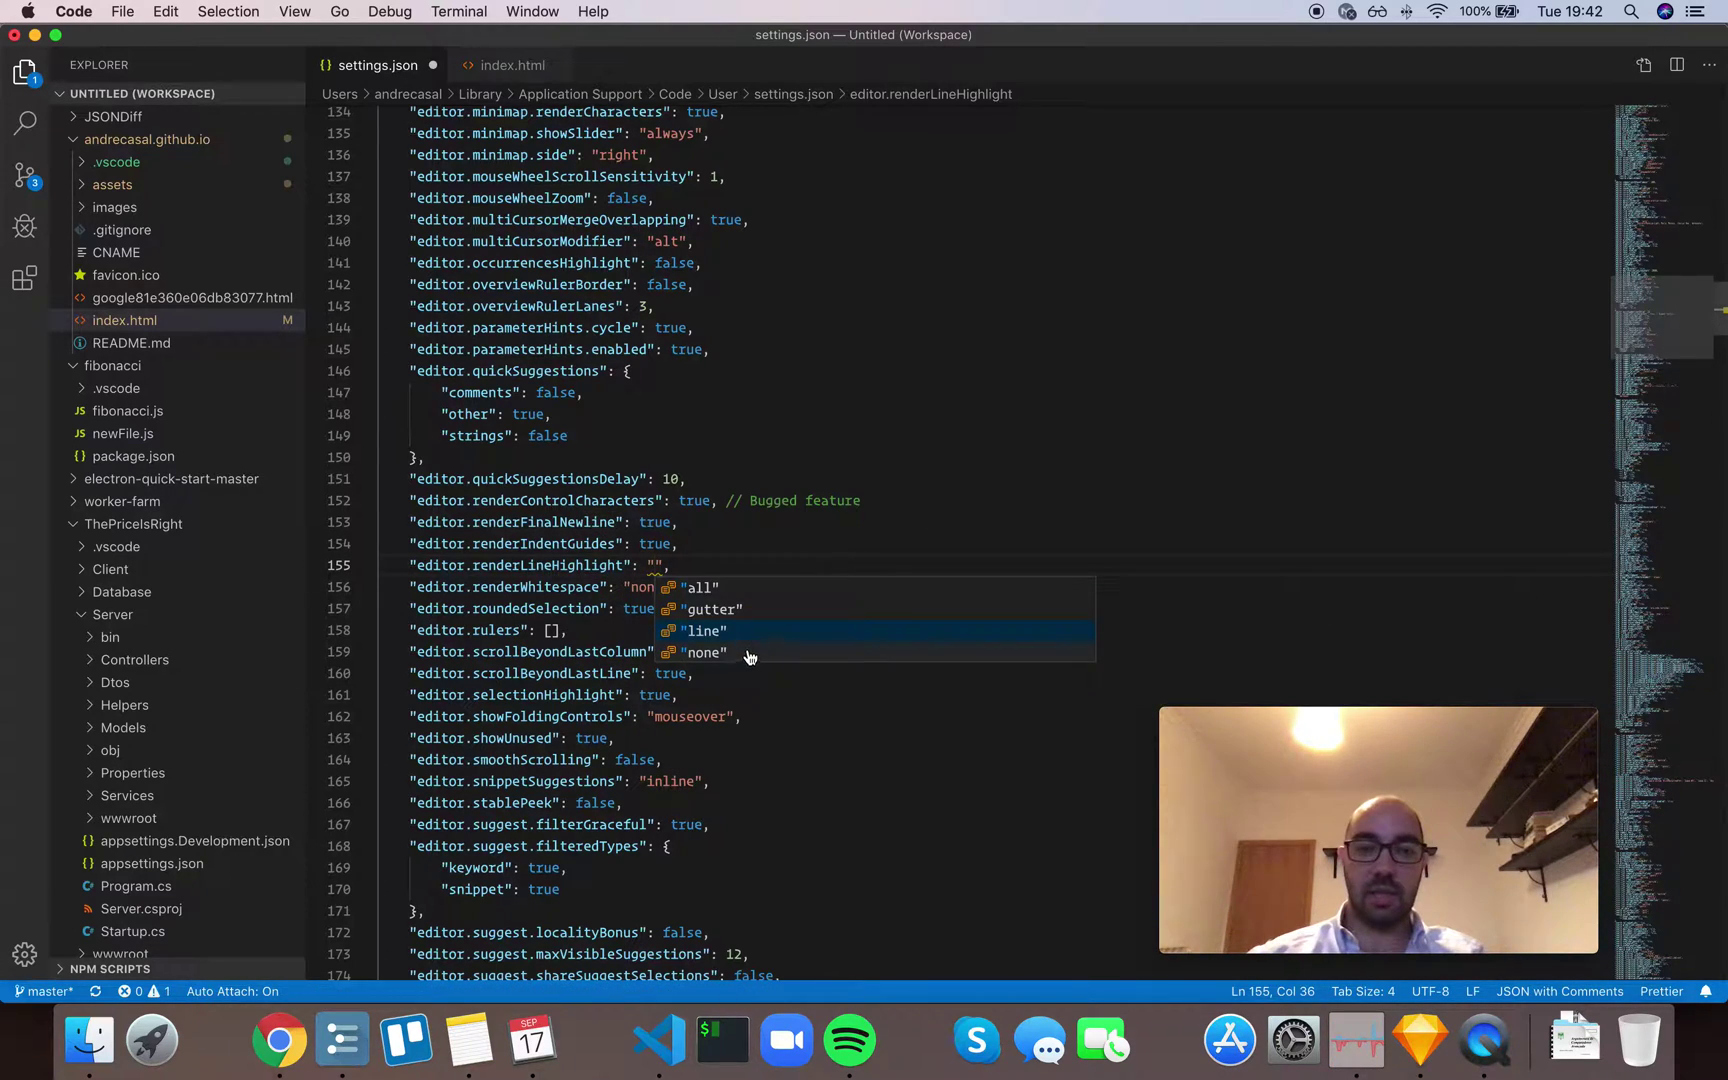